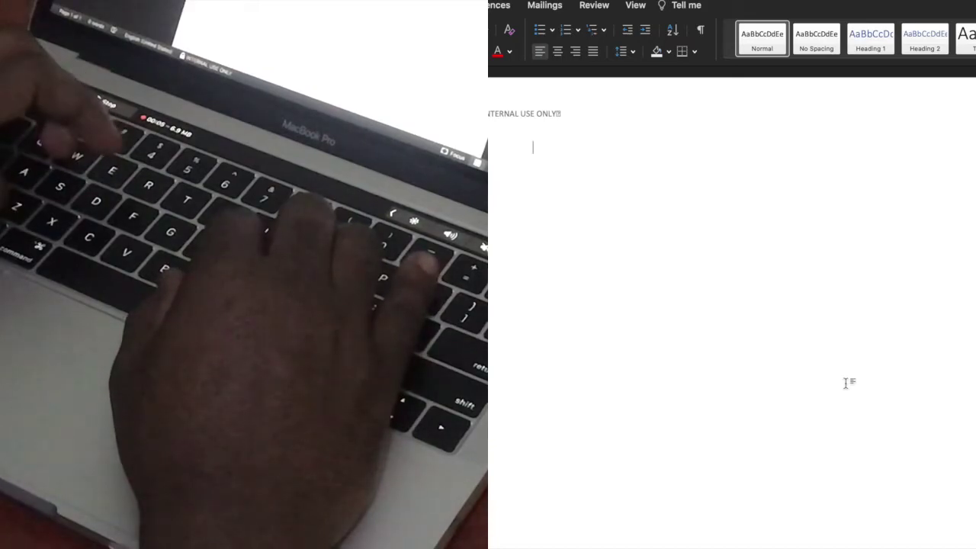
# Write the opening lines "Hey guys!" and "Welcome to my youtube channel." as two separate paragraphs
pyautogui.write('Hey ')
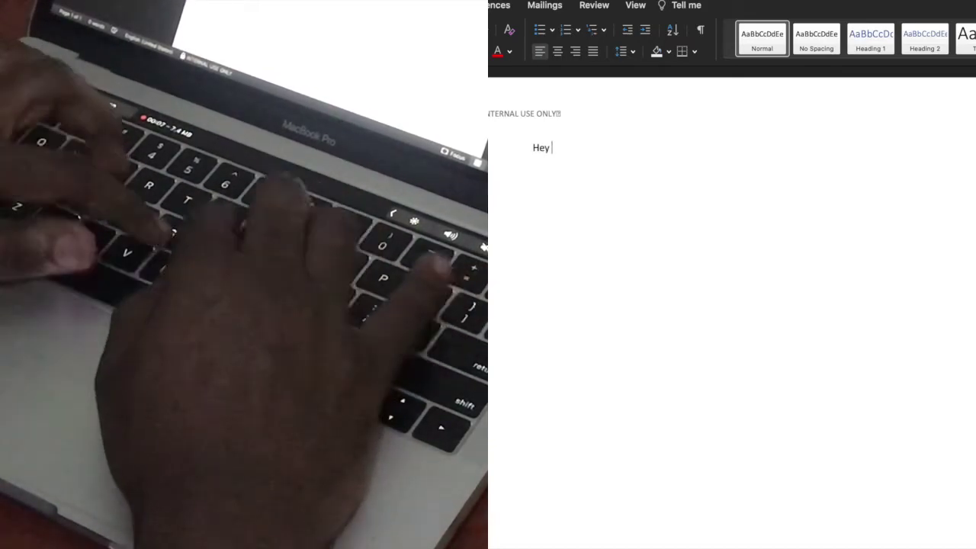
pyautogui.write('guys!')
pyautogui.press('Return')
pyautogui.write('We')
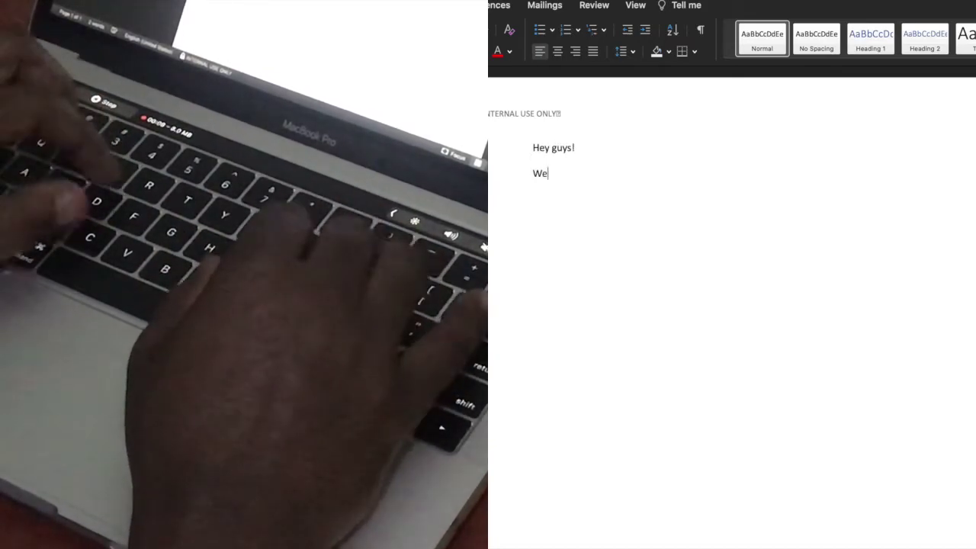
pyautogui.write('lcome to')
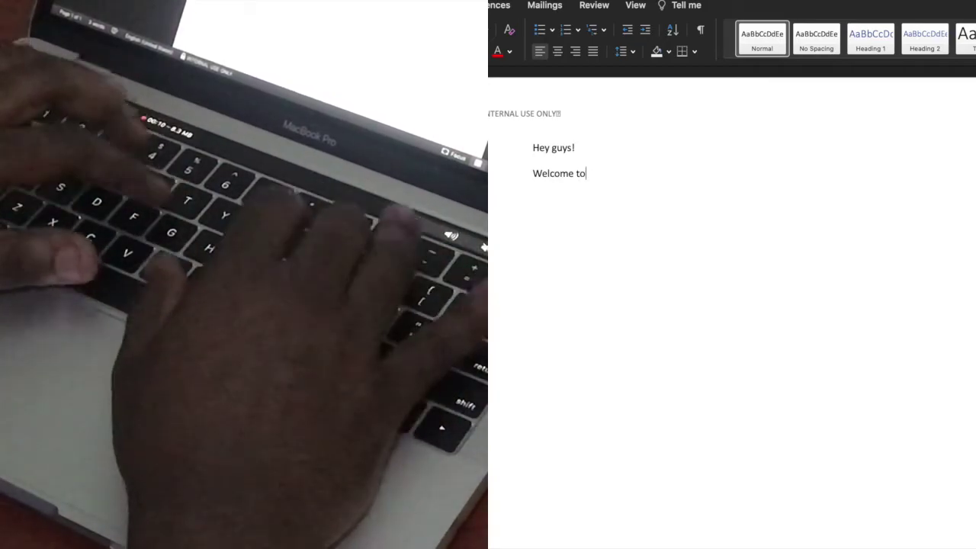
pyautogui.write(' my youtub')
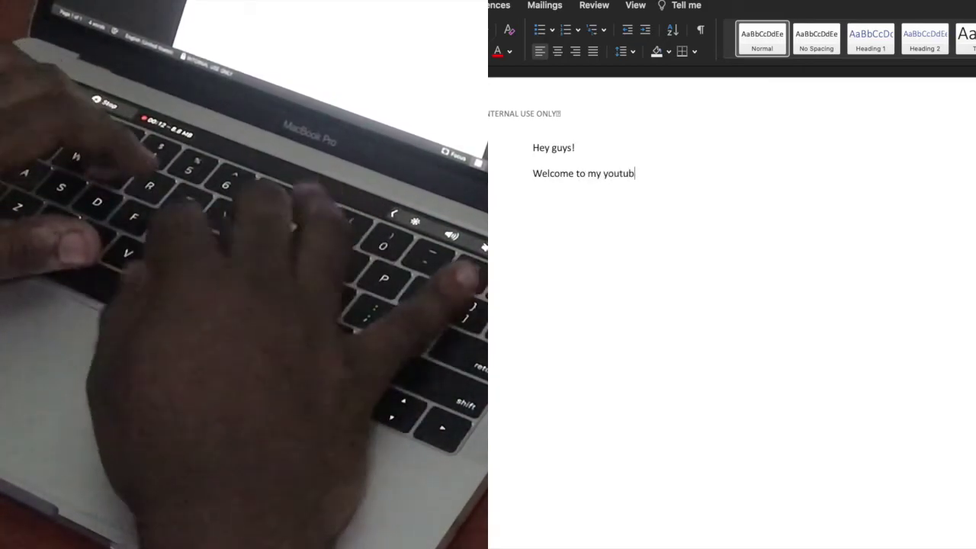
pyautogui.write('e channel.')
pyautogui.press('Return')
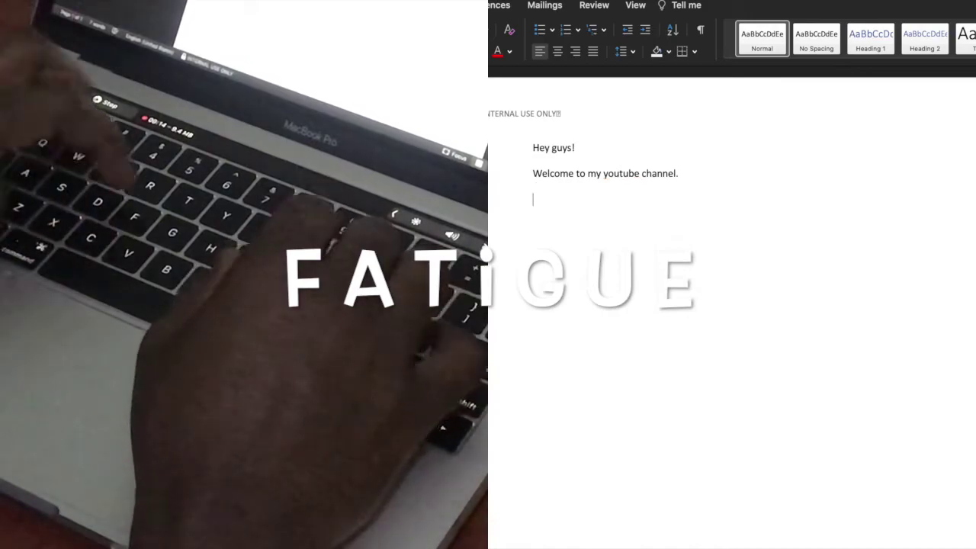
# Begin the third paragraph with "Today I would like to show you a new way to type"
pyautogui.write('Today I wou')
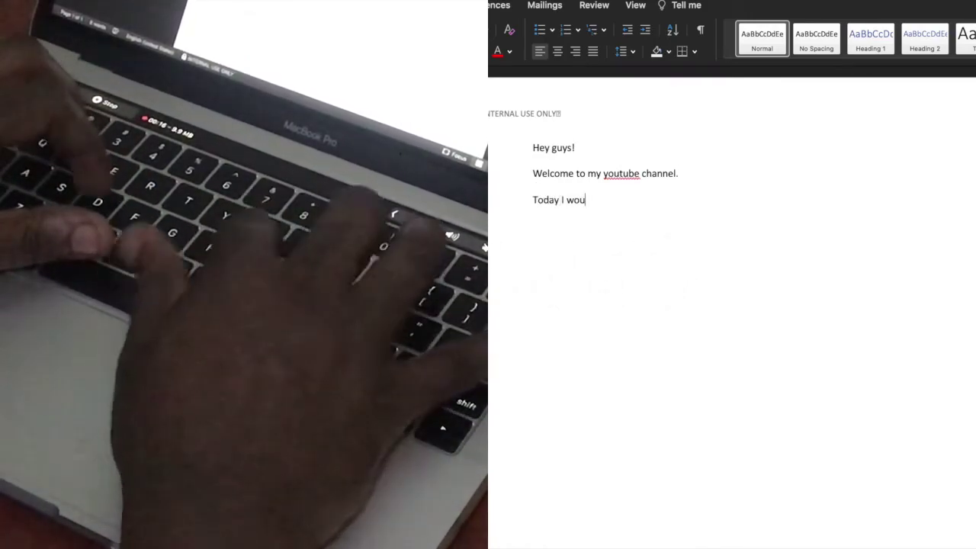
pyautogui.write('ld like to sho')
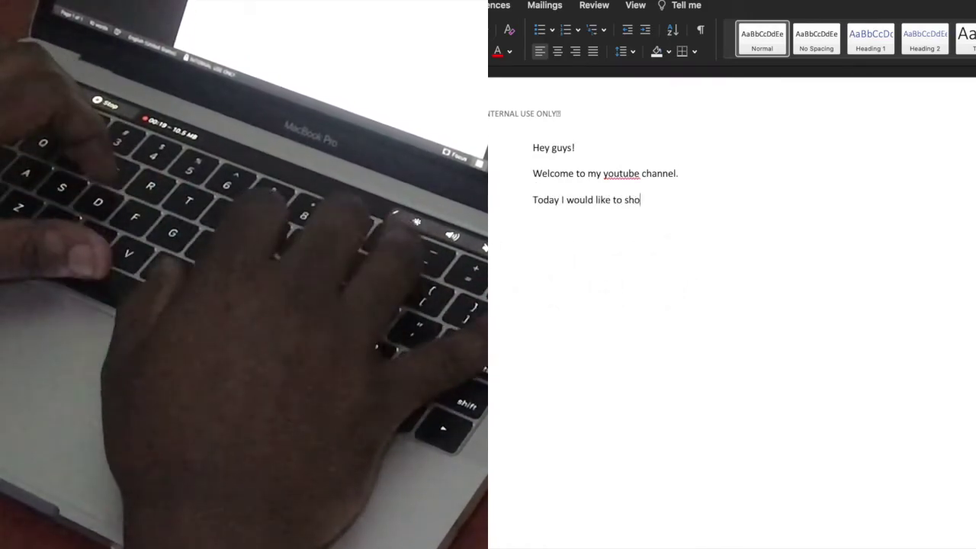
pyautogui.write('w you a new ')
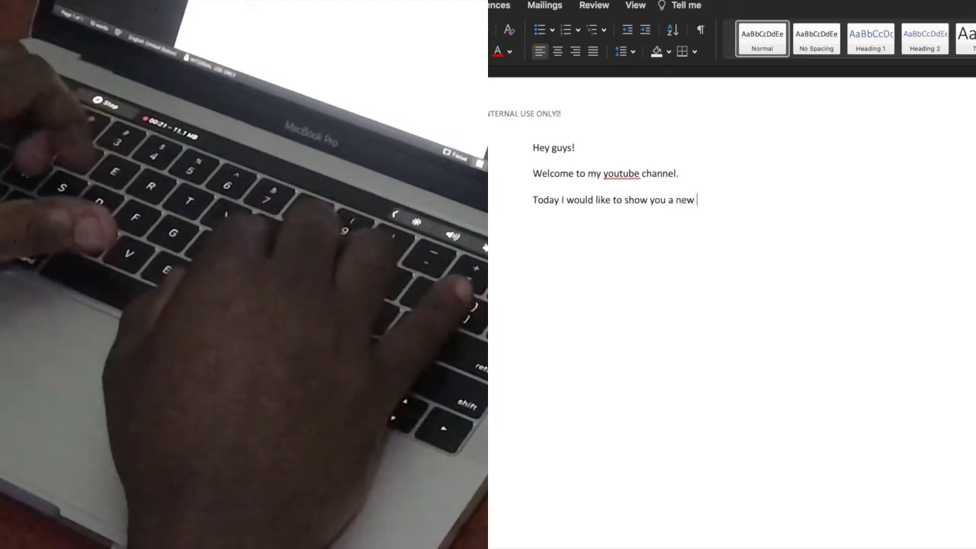
pyautogui.write('way to ')
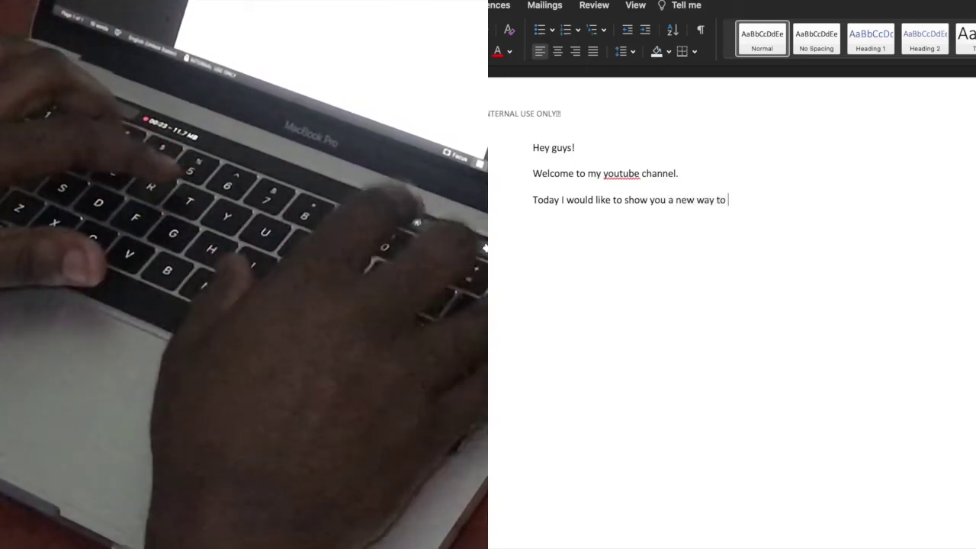
pyautogui.write('type ')
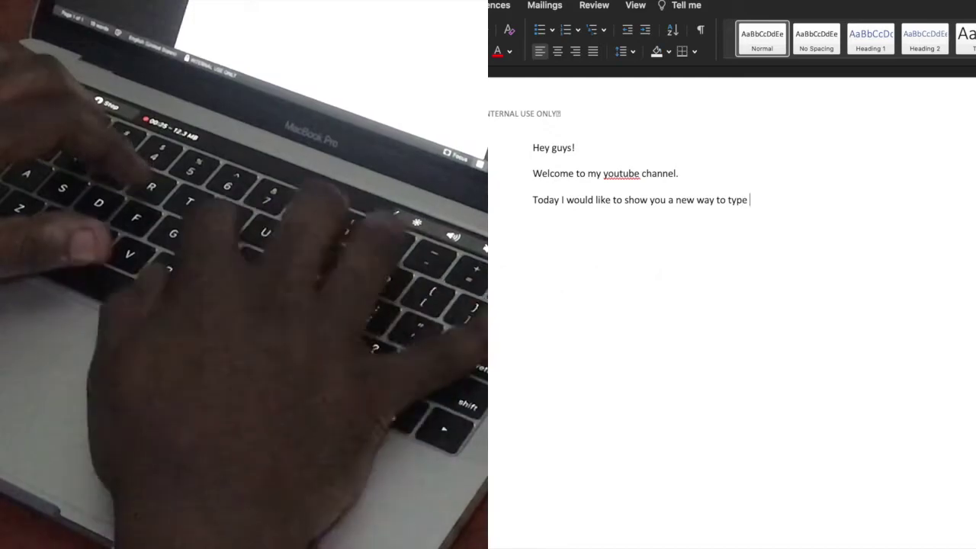
# Complete the sentence with "your stuff on word which could really help you be faster in a way like you've never seen before."
pyautogui.write('your stuff o')
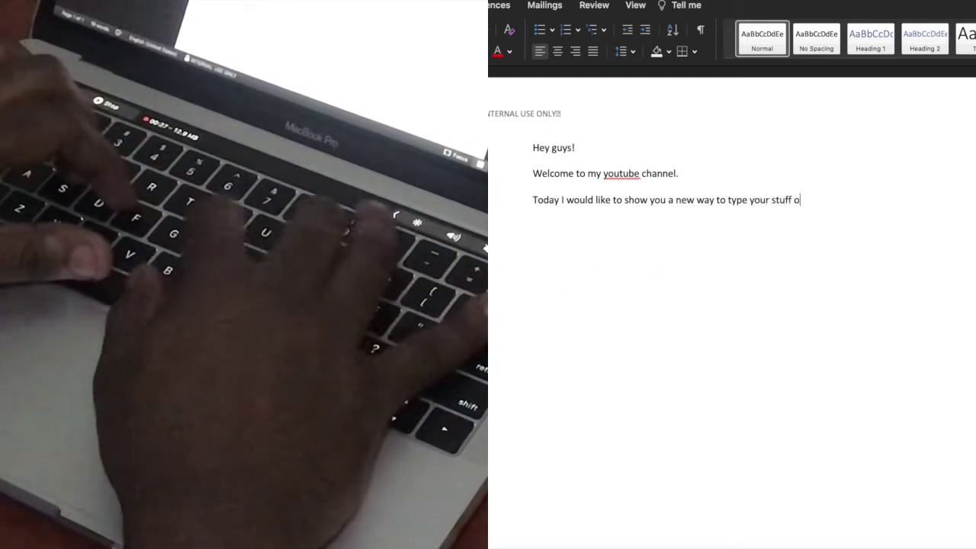
pyautogui.write('n word whic')
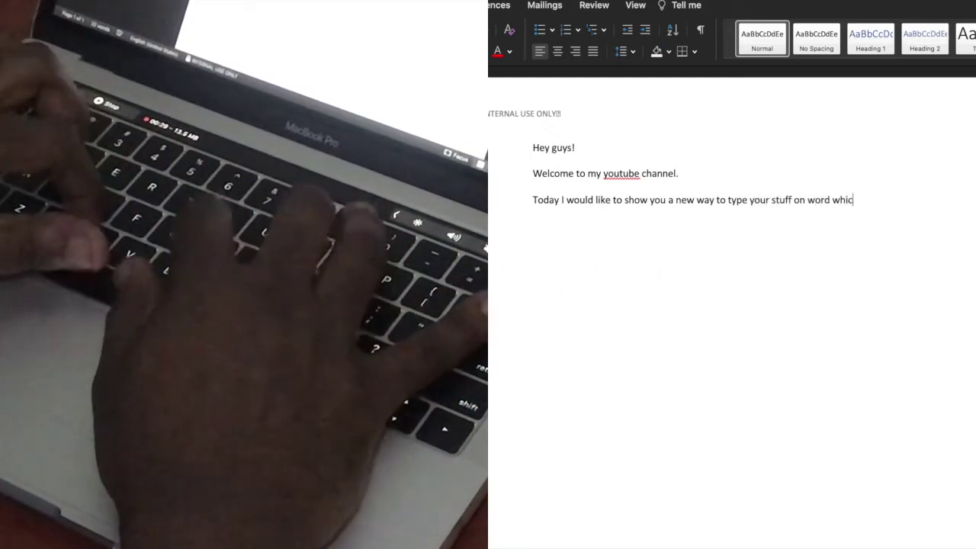
pyautogui.write('h could reall')
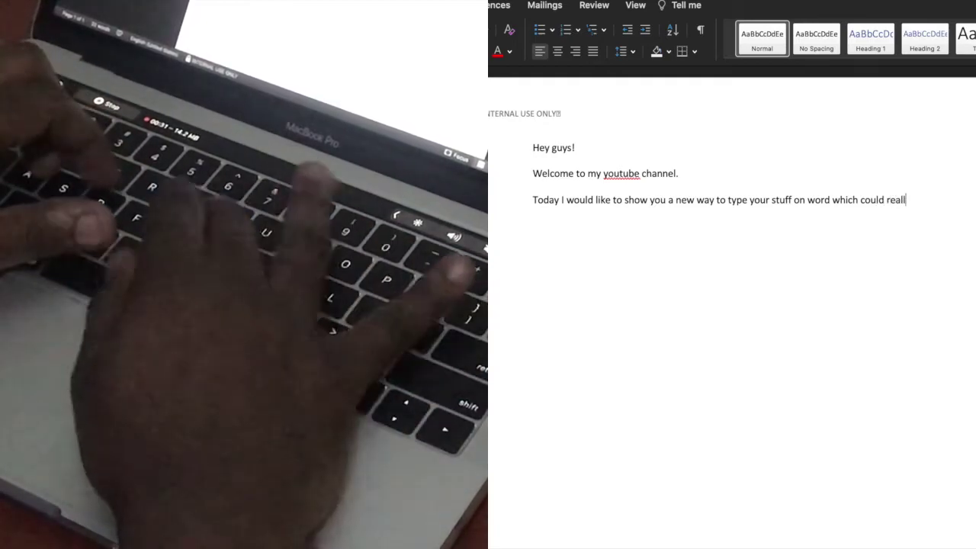
pyautogui.write('y help you be ')
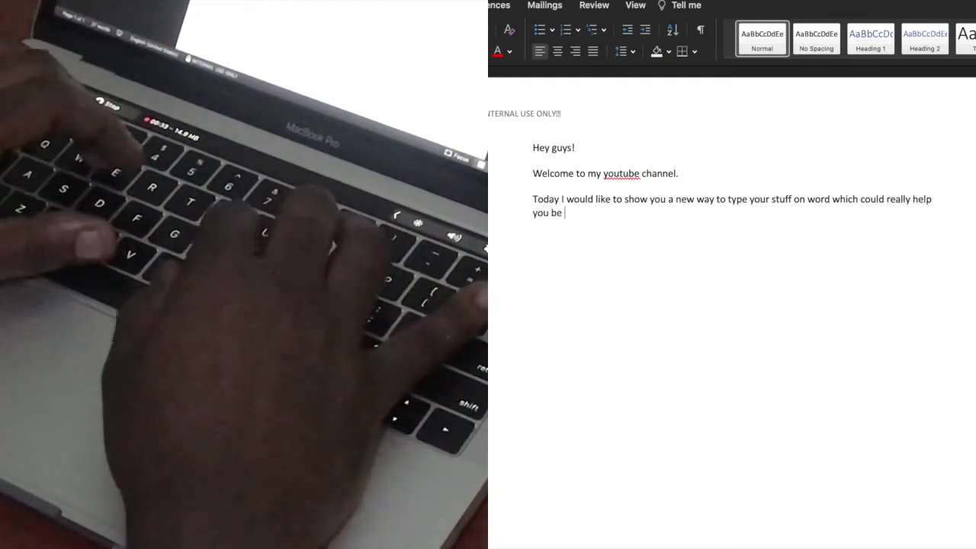
pyautogui.write('faster ')
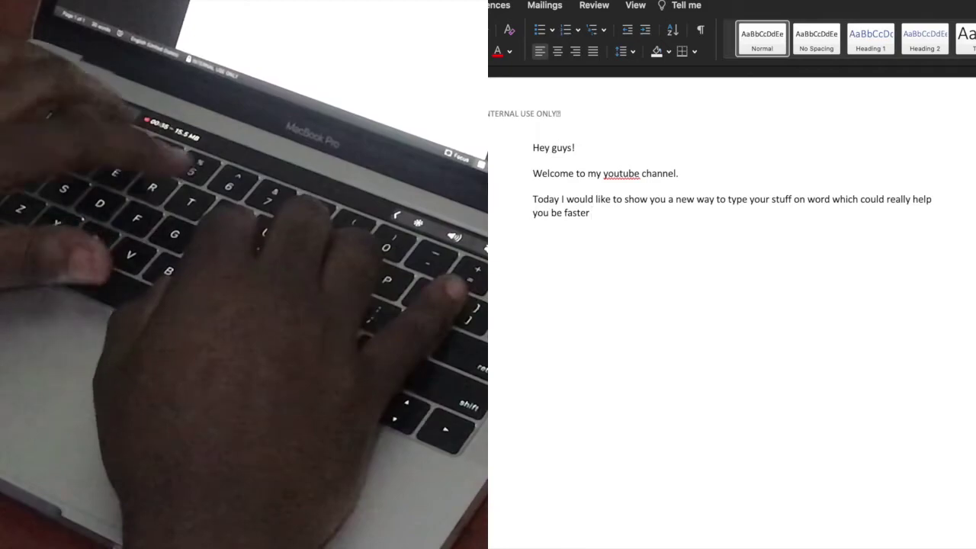
pyautogui.write('in ')
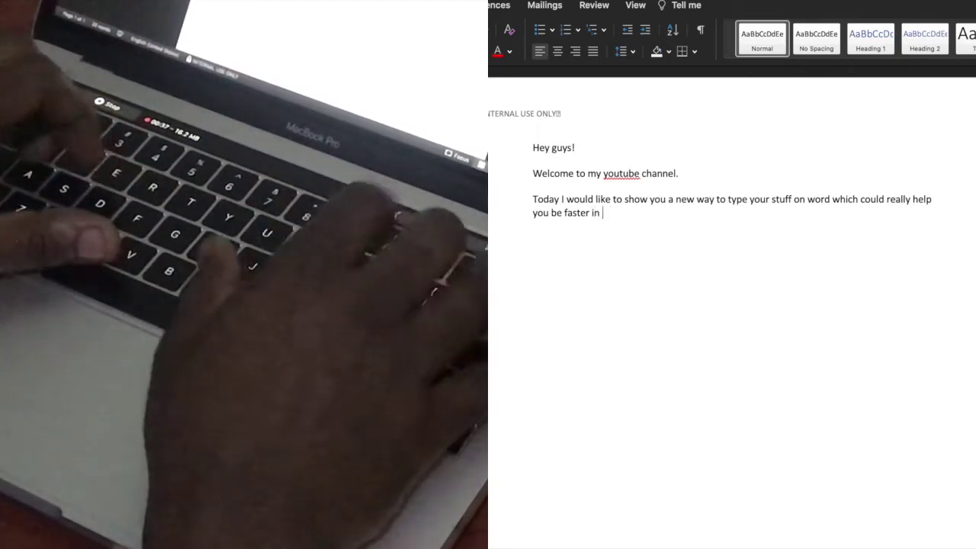
pyautogui.write('a way like you')
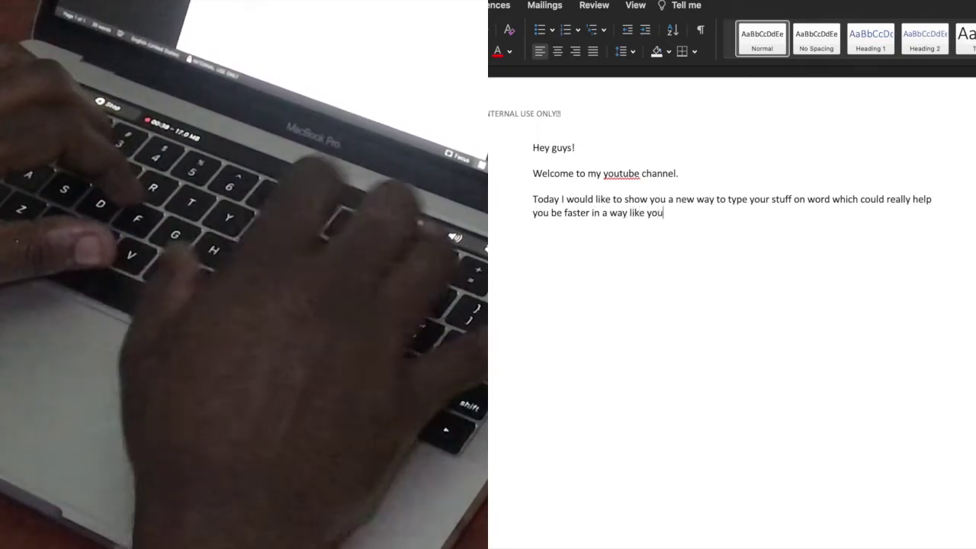
pyautogui.write("'ve never s")
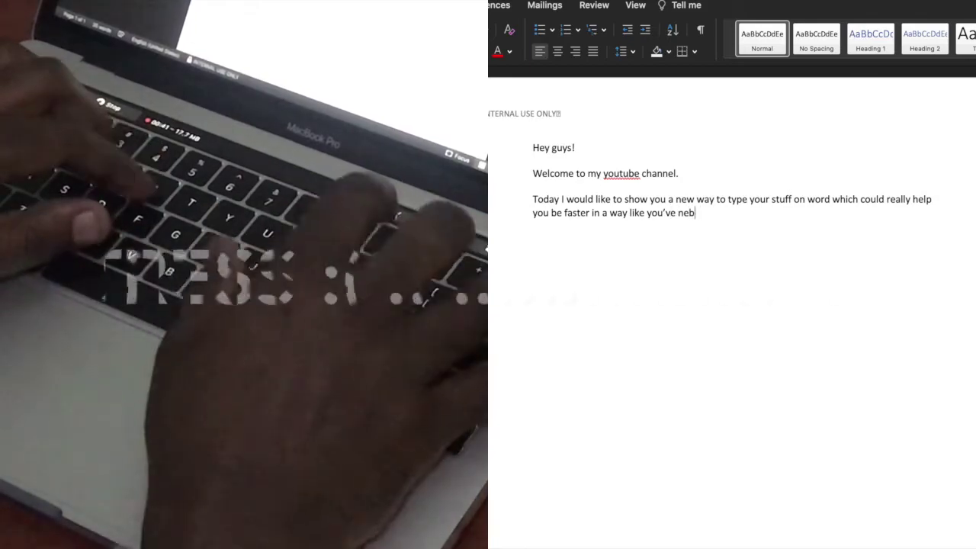
pyautogui.write('een befo')
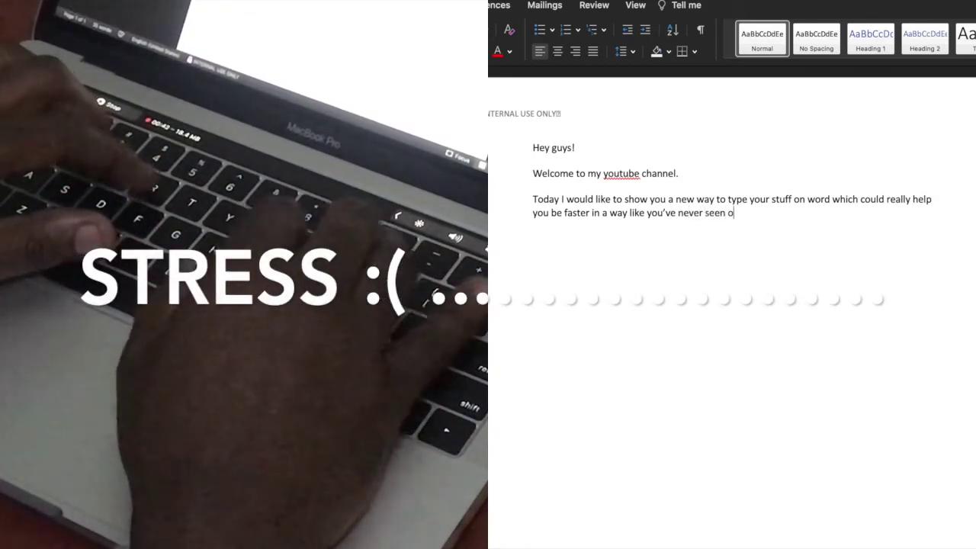
pyautogui.write('re.')
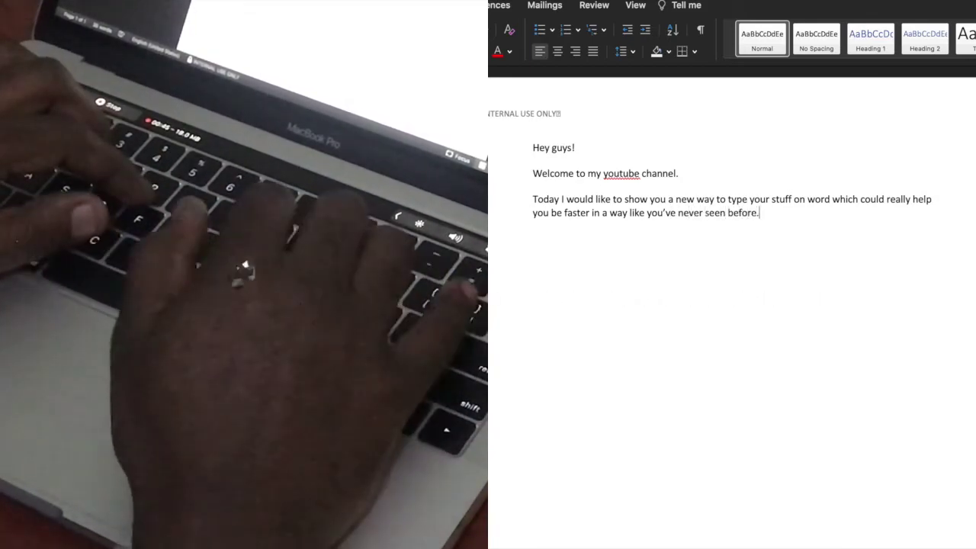
# Add the closing sentence "Just watch this space for more to come :)" to the third paragraph
pyautogui.write(' Just watch')
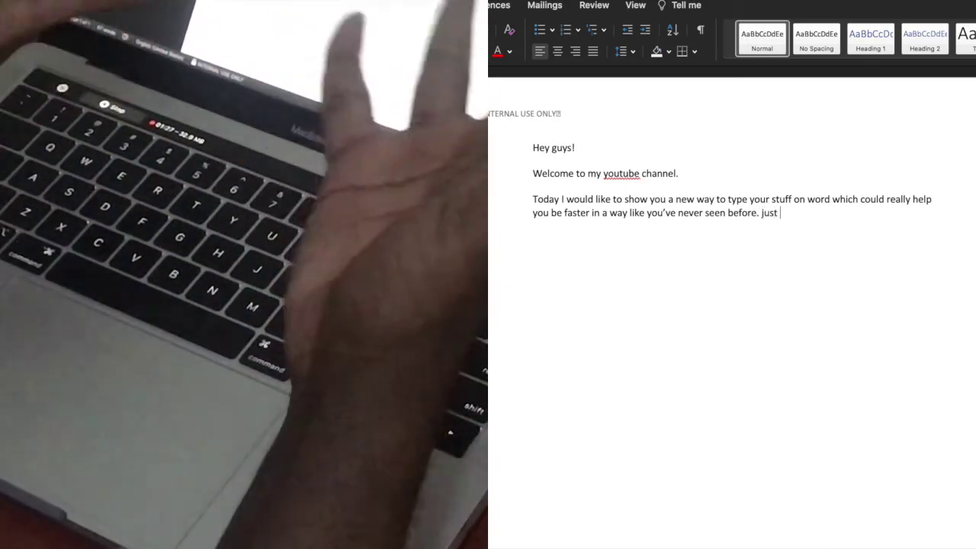
pyautogui.write(' this s')
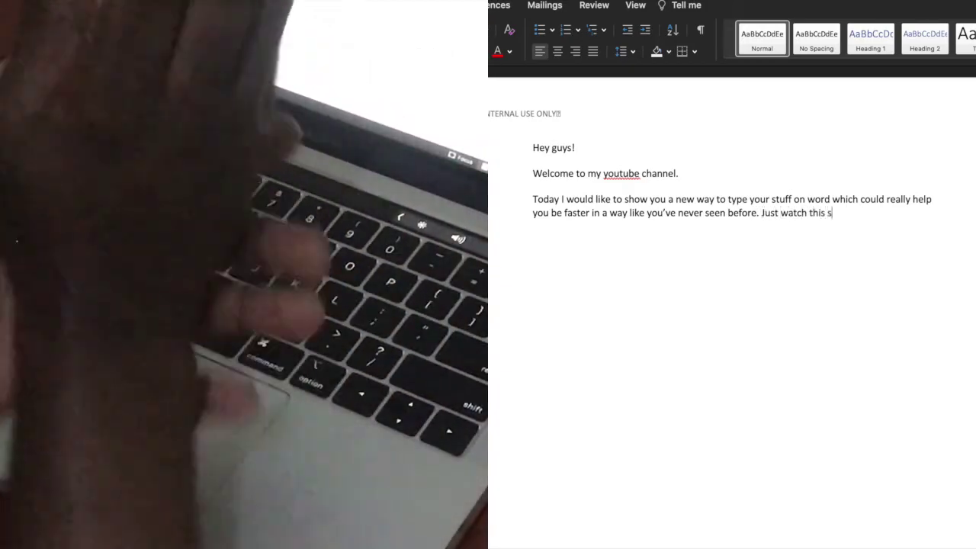
pyautogui.write('pace for more to come ')
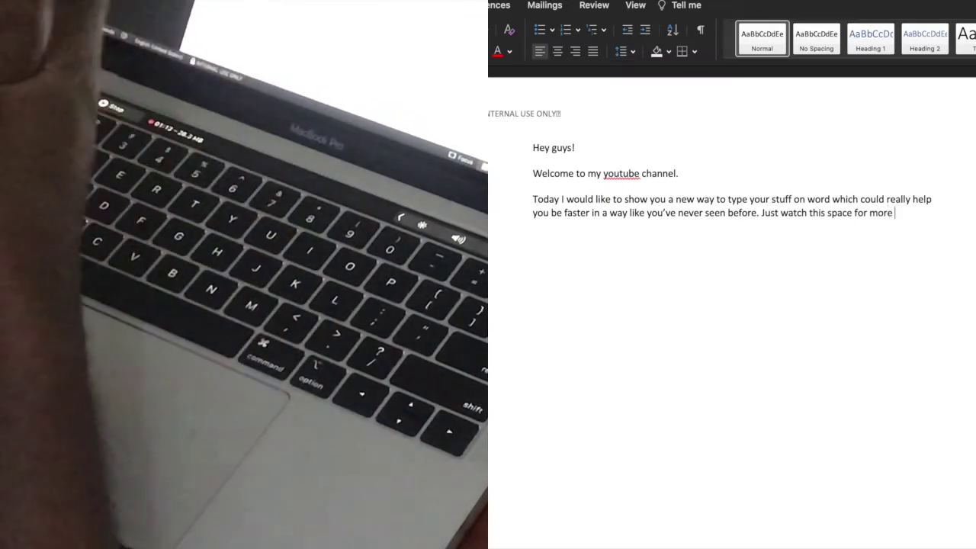
pyautogui.write(':)')
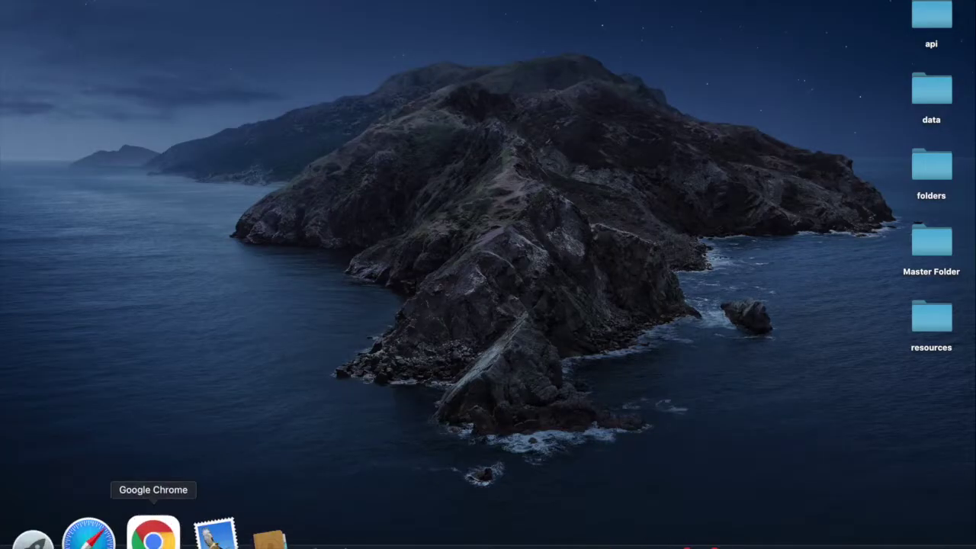
# Switch to Google Chrome, make its window full screen and go to google.com
pyautogui.click(153, 538)
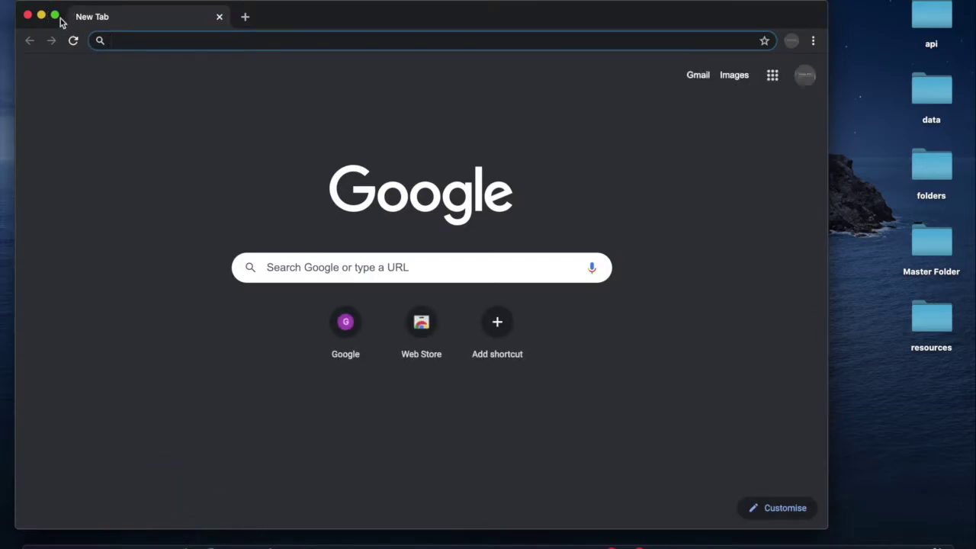
pyautogui.click(55, 16)
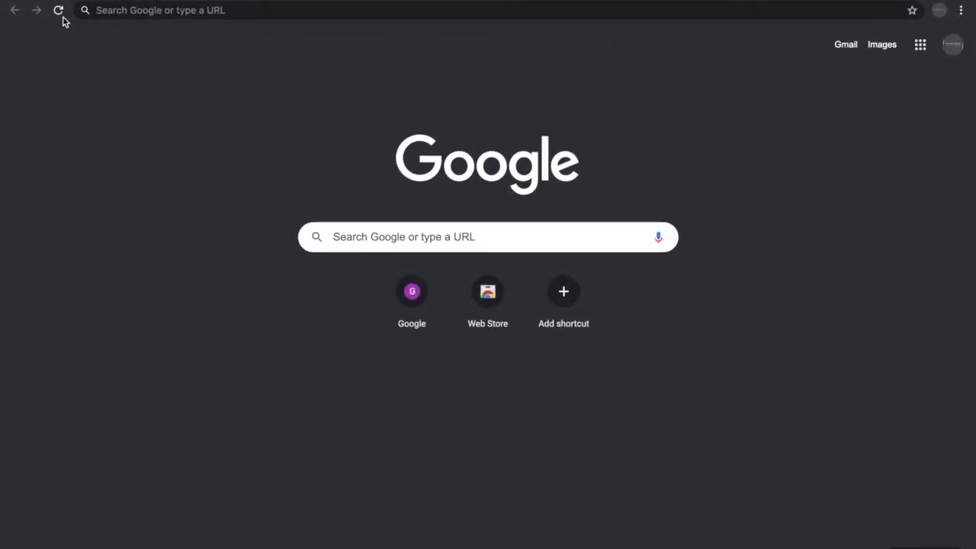
pyautogui.click(142, 9)
pyautogui.write('google.com')
pyautogui.press('Return')
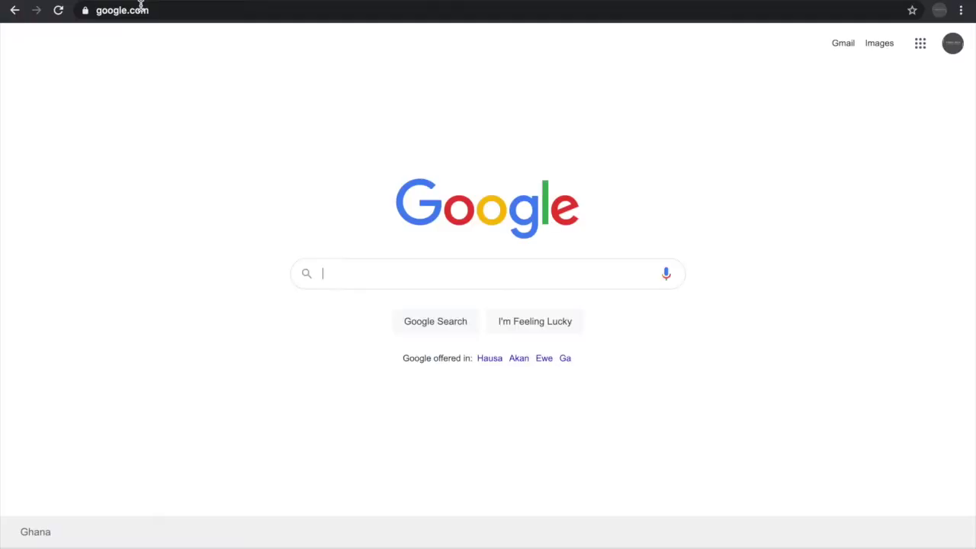
# Find Google Docs through a web search for "google docs" and create a blank document there
pyautogui.write('google docs')
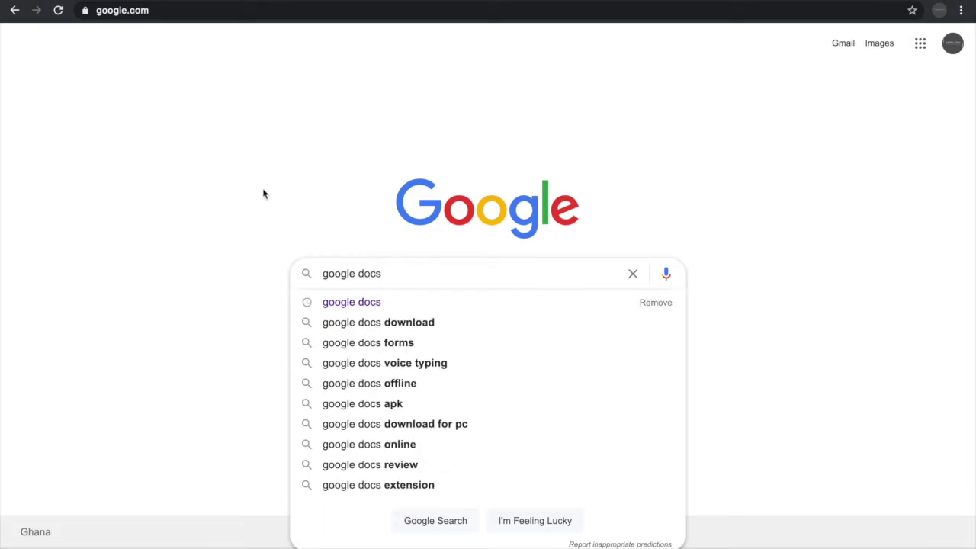
pyautogui.click(331, 303)
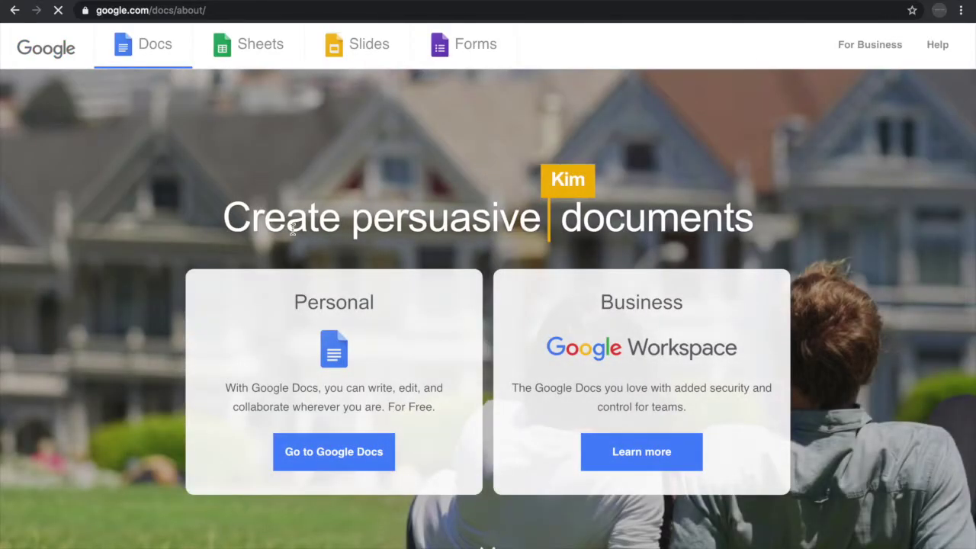
pyautogui.click(325, 452)
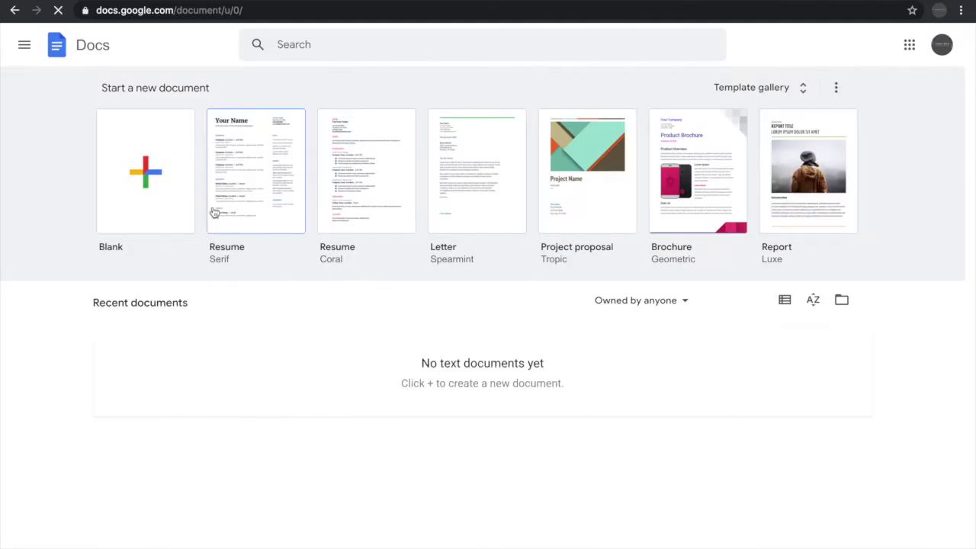
pyautogui.click(152, 187)
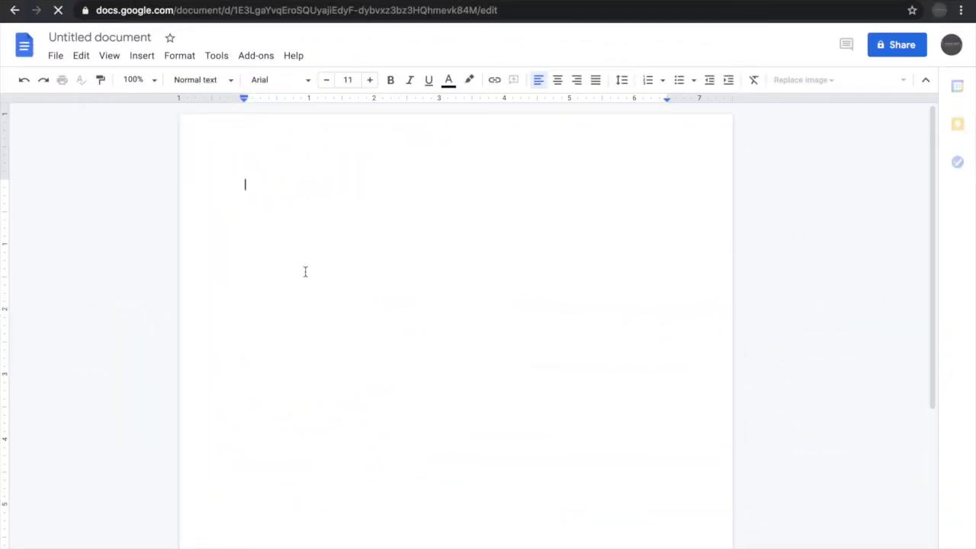
# Open voice typing for the blank document and set its dictation language to Français
pyautogui.click(218, 58)
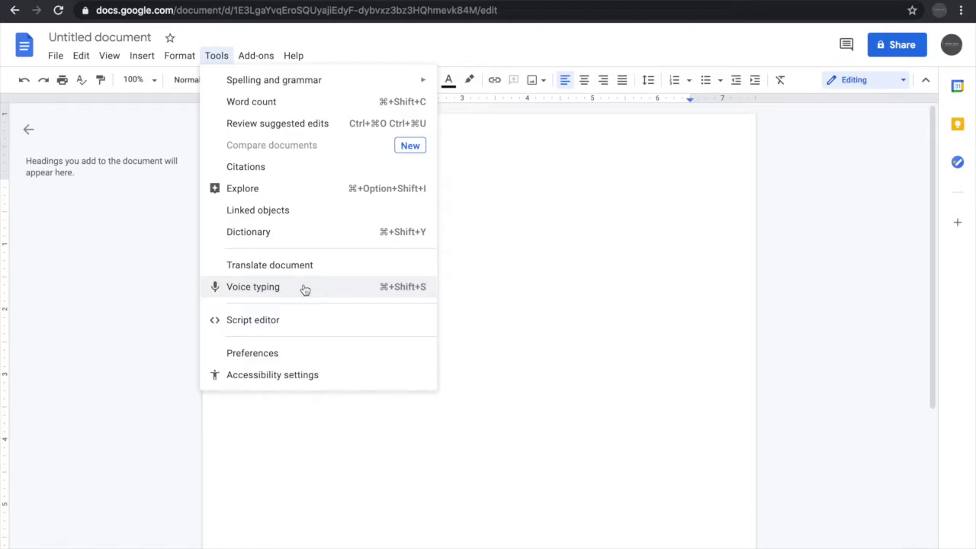
pyautogui.click(304, 289)
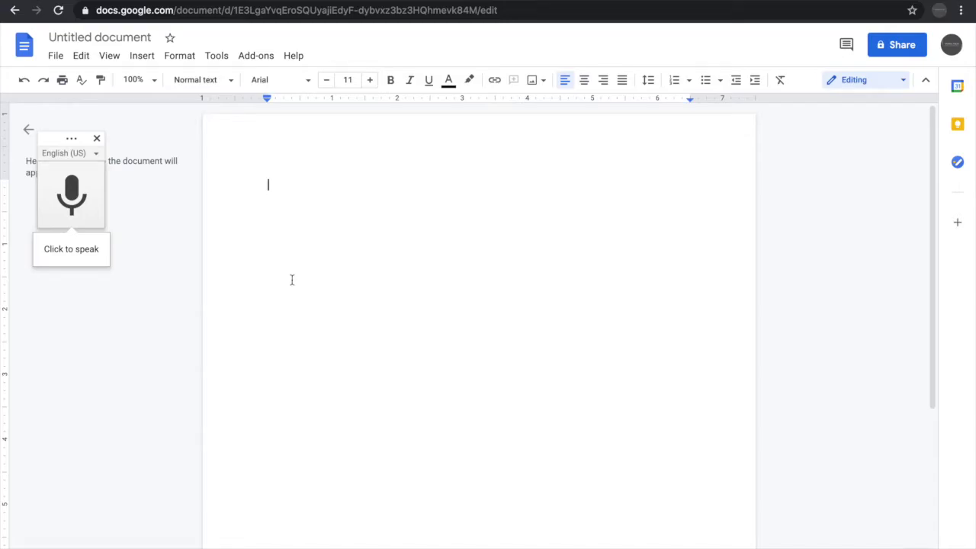
pyautogui.click(97, 155)
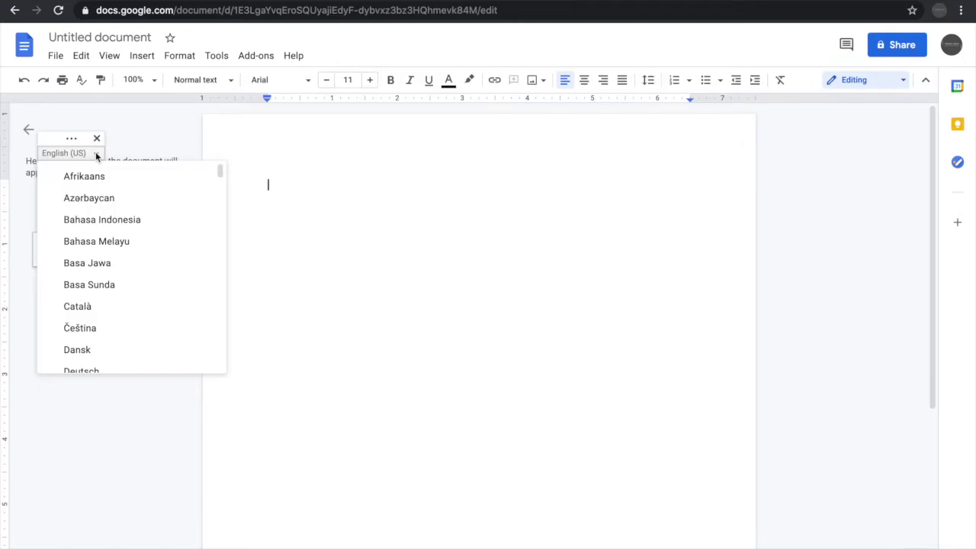
pyautogui.scroll(-10, 110, 246)
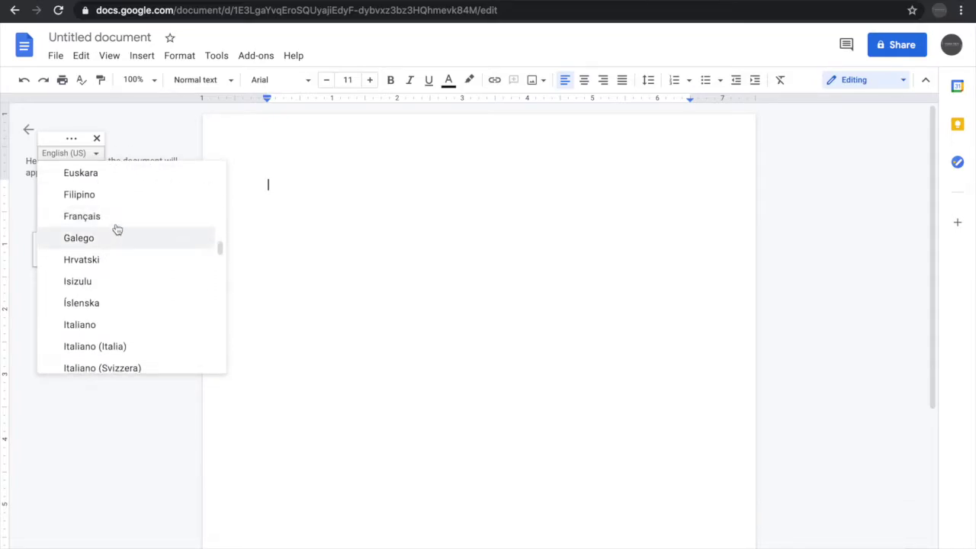
pyautogui.click(121, 217)
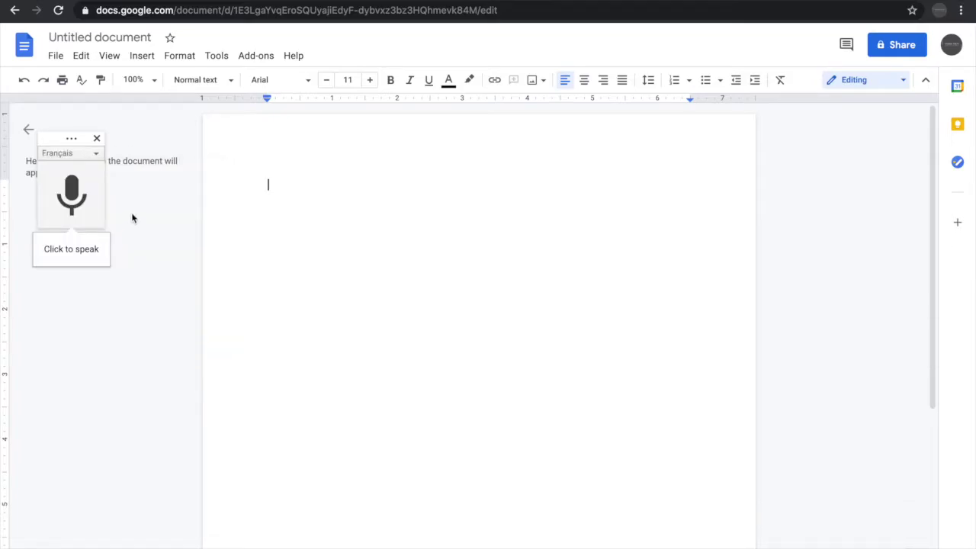
# Allow microphone access for voice typing and dictate "Et là c'est parti" followed by a French paragraph from "bienvenue sur ma chaîne Youtube" to "que je lui donne."
pyautogui.click(70, 190)
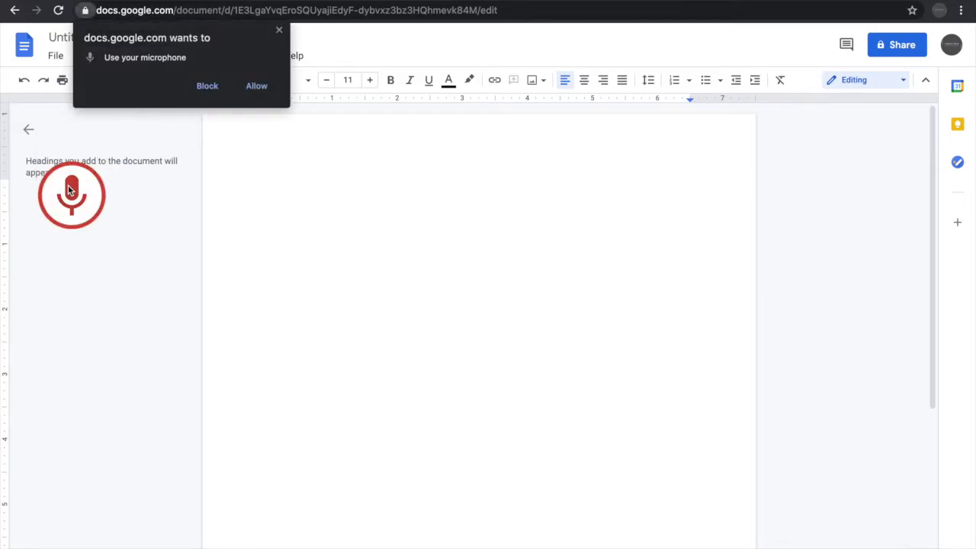
pyautogui.click(256, 89)
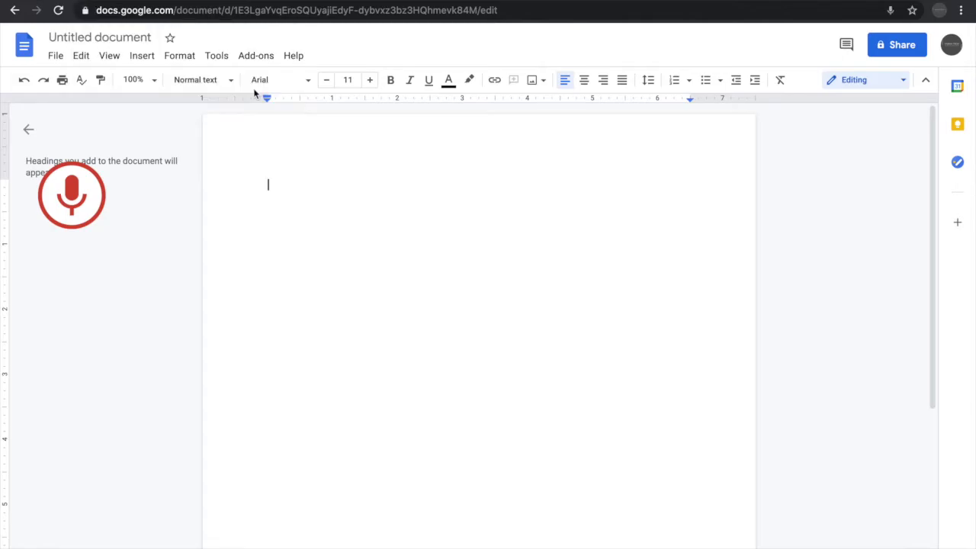
pyautogui.click(109, 178)
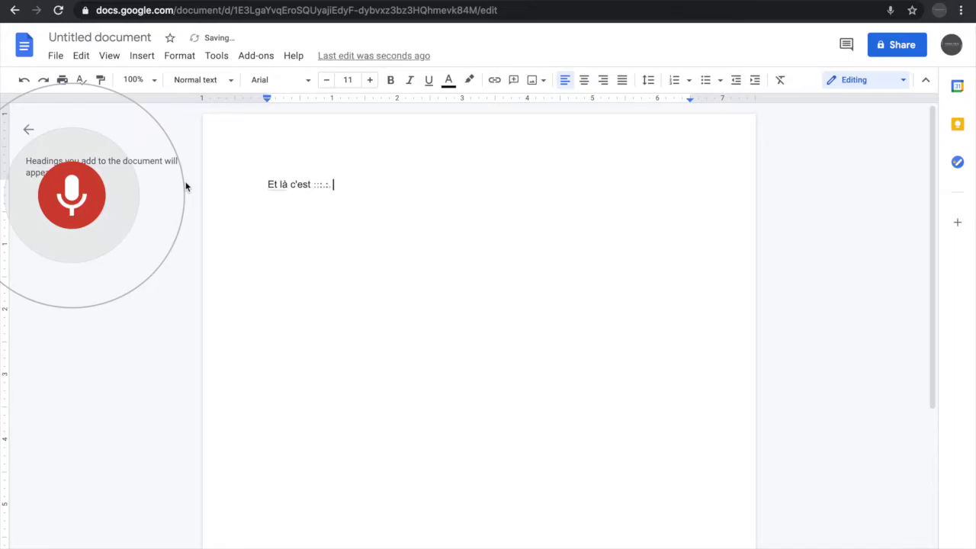
pyautogui.press('Return')
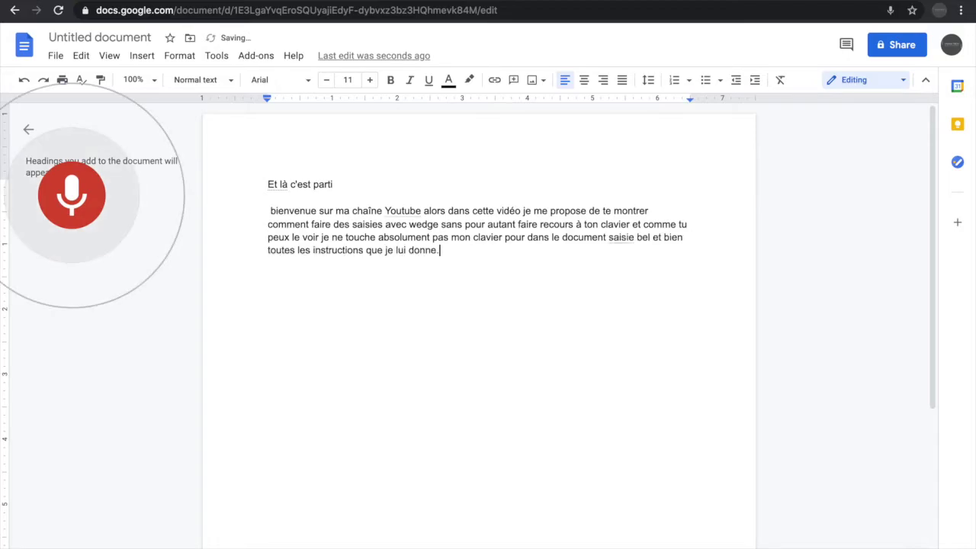
pyautogui.click(63, 200)
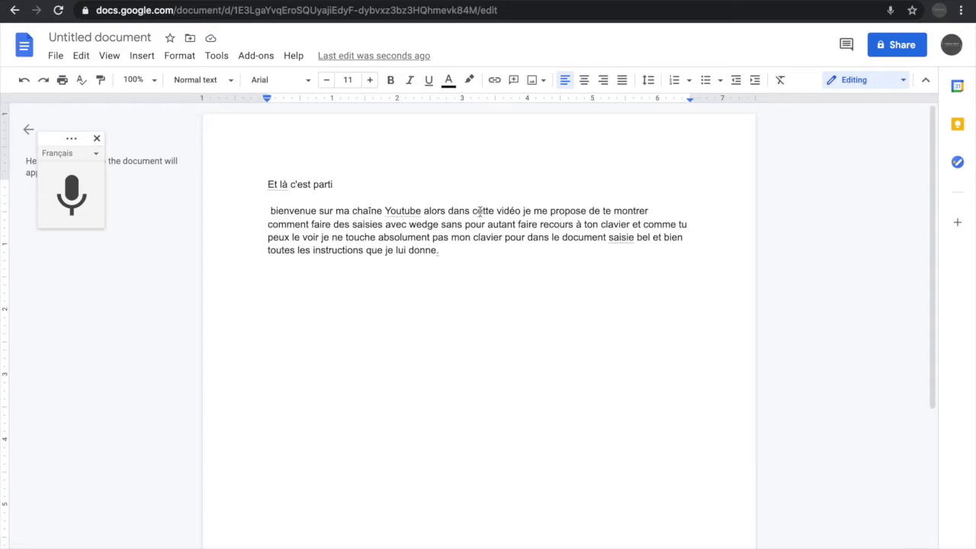
# Highlight the word "wedge" in the dictated French paragraph to check it, and return the cursor to the paragraph's end
pyautogui.click(429, 226)
pyautogui.doubleClick(429, 226)
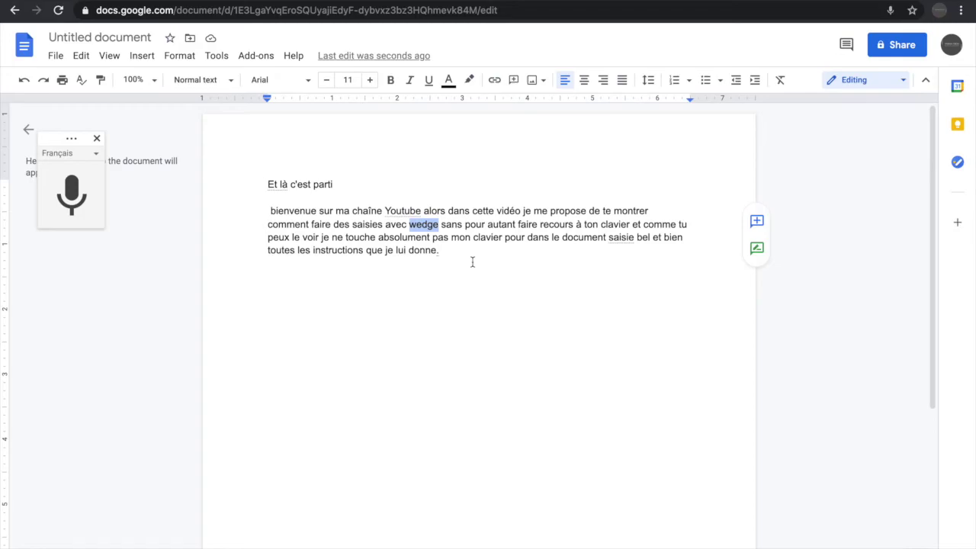
pyautogui.click(526, 260)
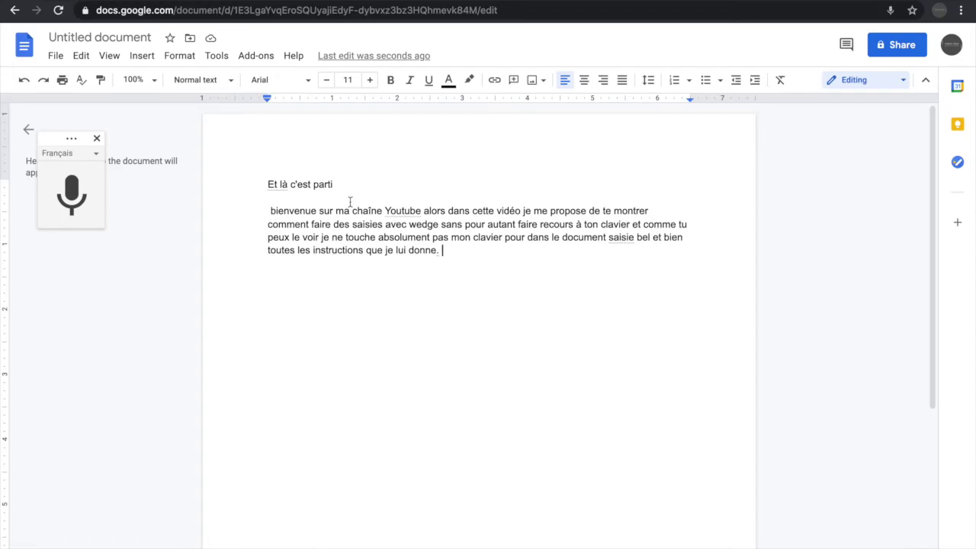
# Change the voice typing language to English (United Kingdom)
pyautogui.click(90, 154)
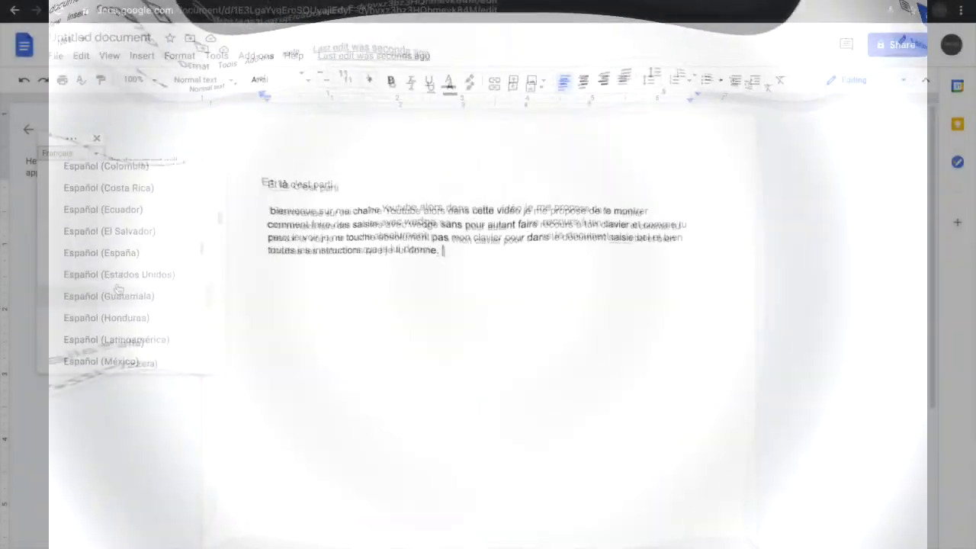
pyautogui.scroll(5, 118, 286)
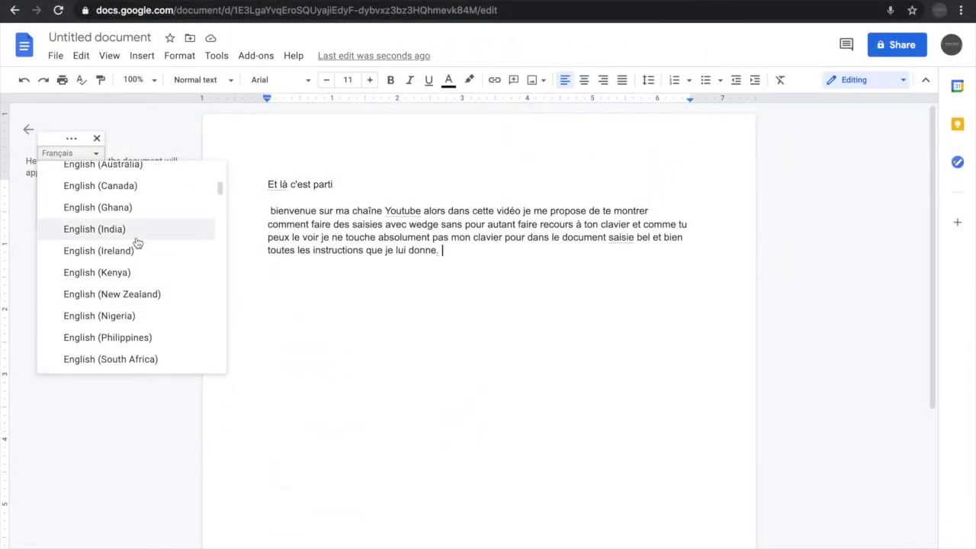
pyautogui.scroll(2, 137, 243)
pyautogui.scroll(-2, 137, 242)
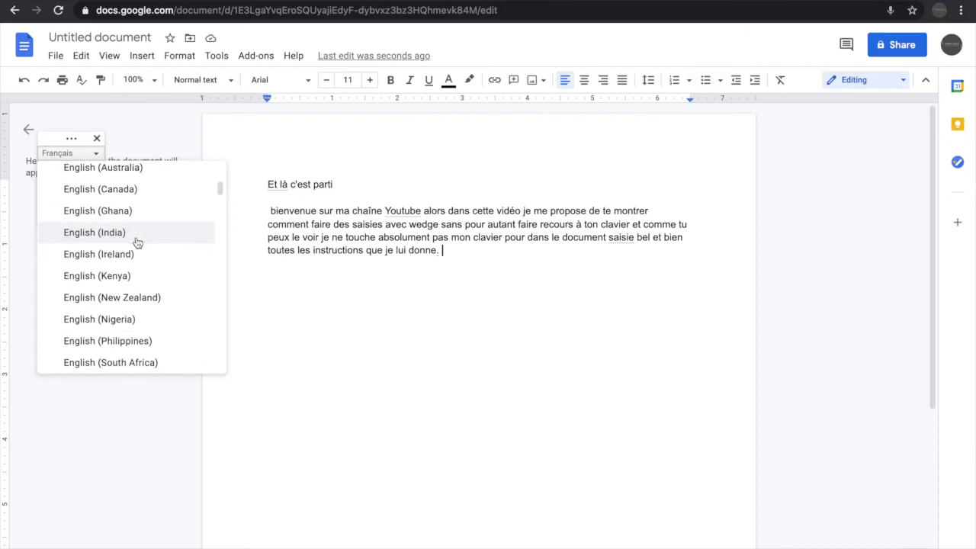
pyautogui.scroll(-4, 138, 242)
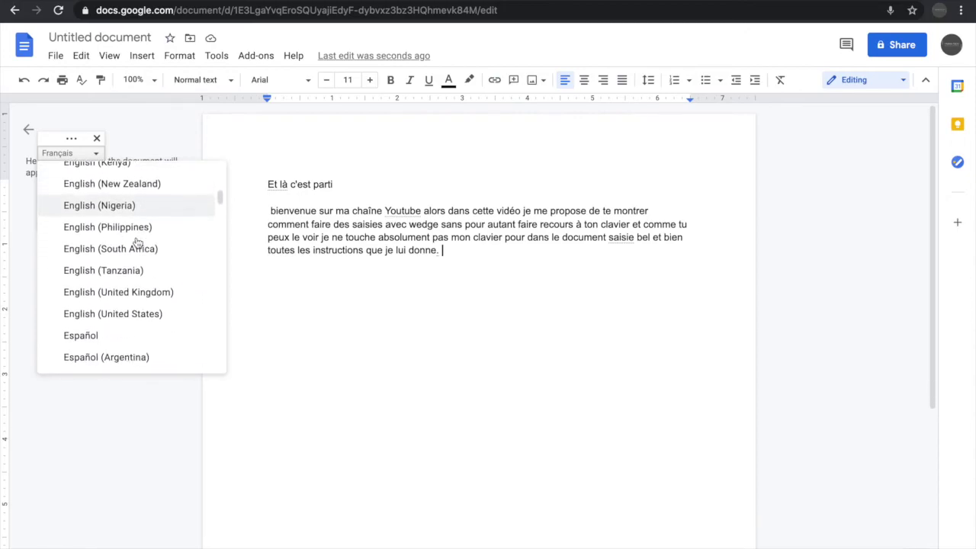
pyautogui.click(144, 292)
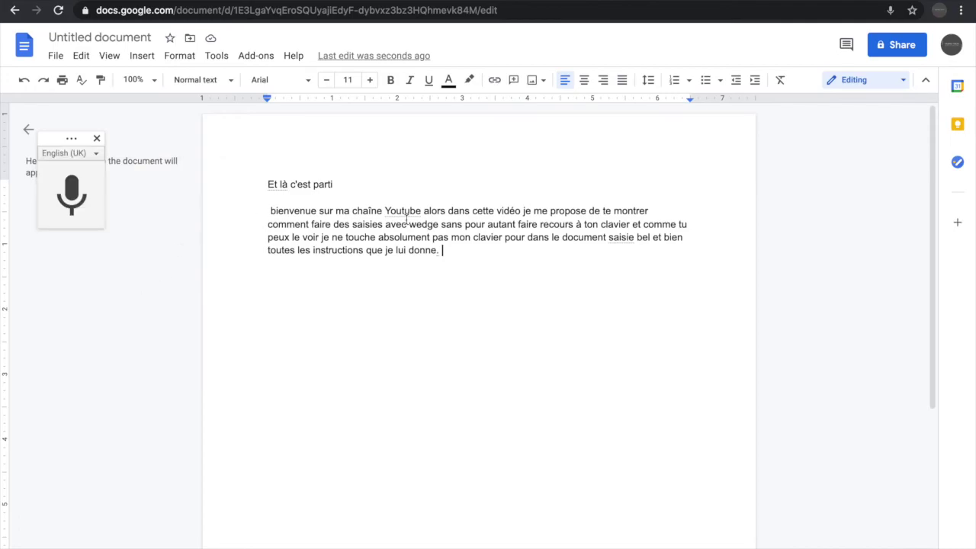
# Clear all the French text and dictate in English "Welcome to my YouTube channel today I would like to show you some tips which will definitely"
pyautogui.hotkey('ctrl', 'a')
pyautogui.press('BackSpace')
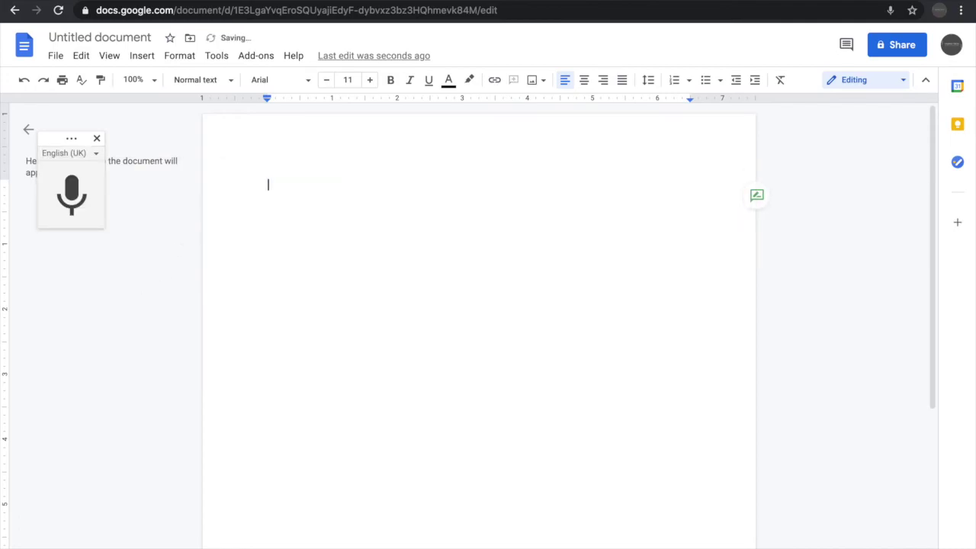
pyautogui.click(76, 195)
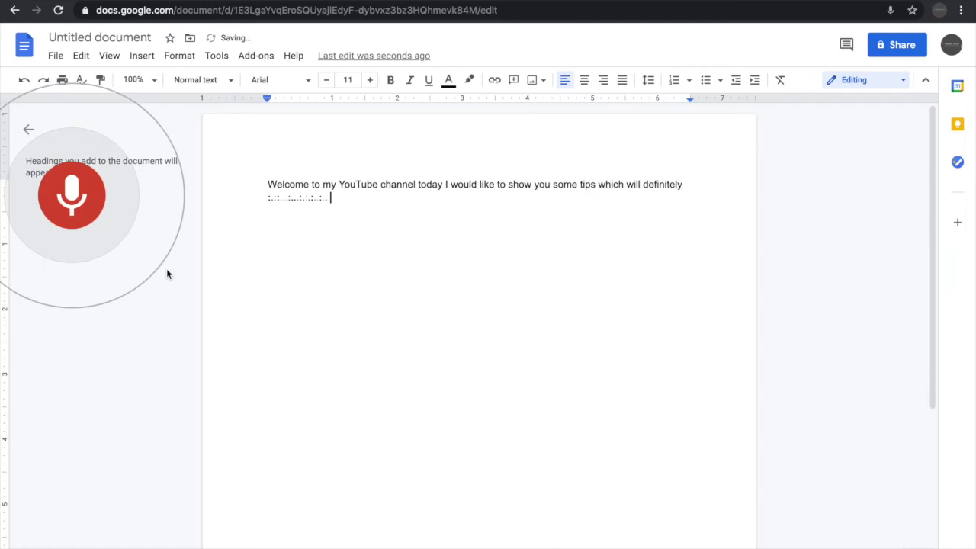